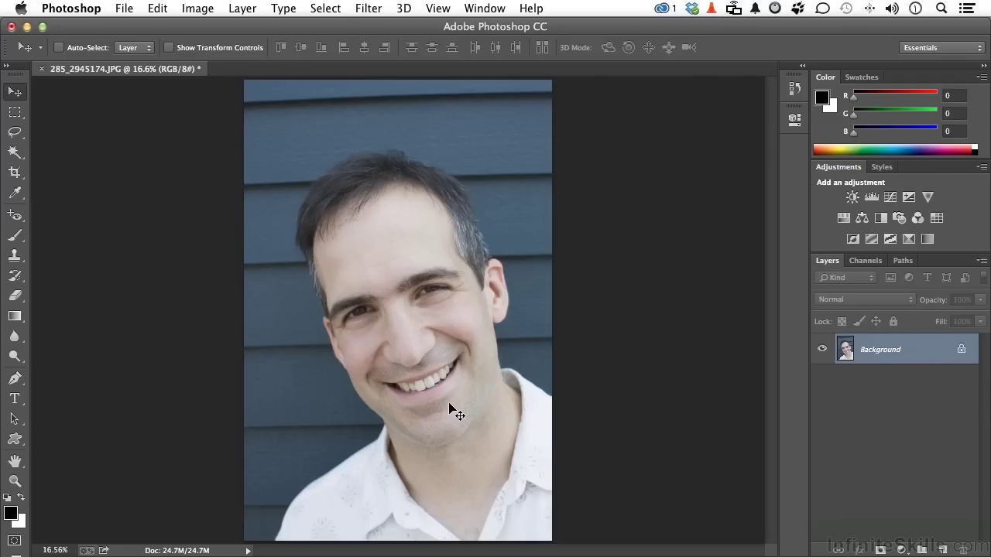
Convert the Background layer for smart filters.
left_click(370, 7)
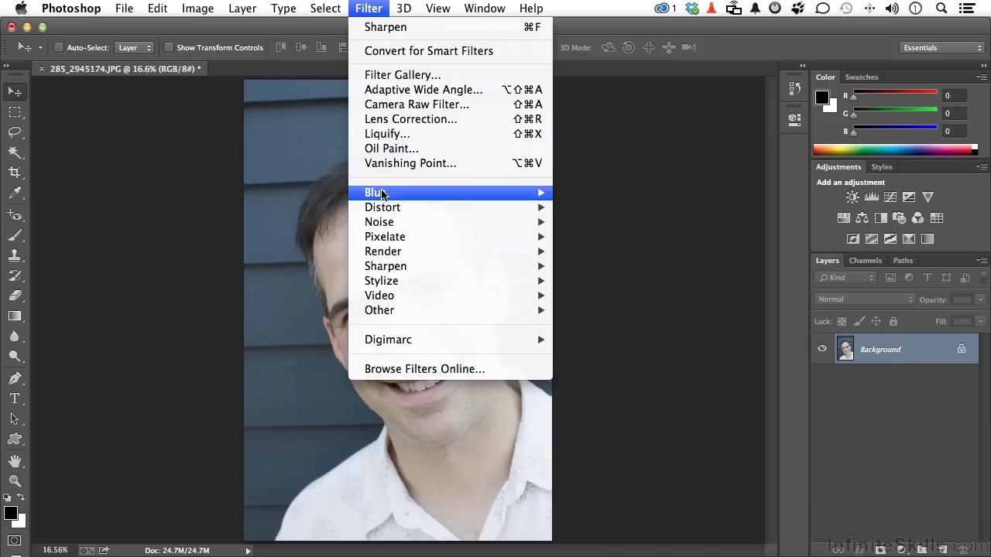
mouse_move(388, 270)
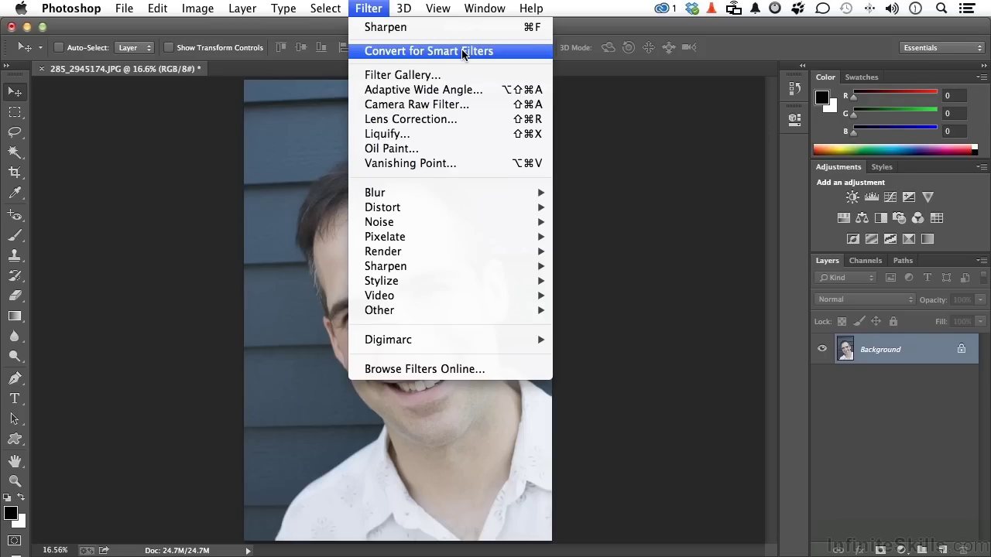
left_click(463, 54)
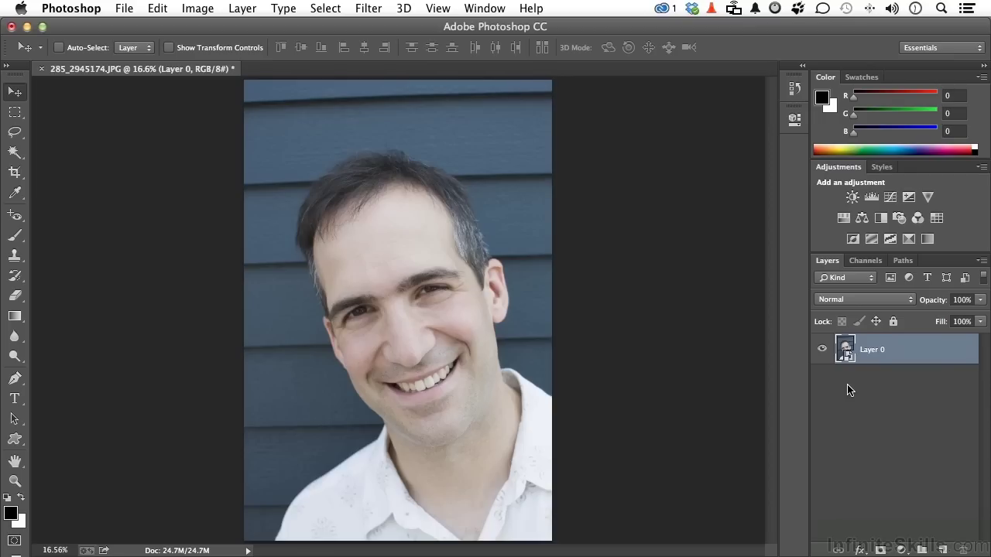
left_click(363, 10)
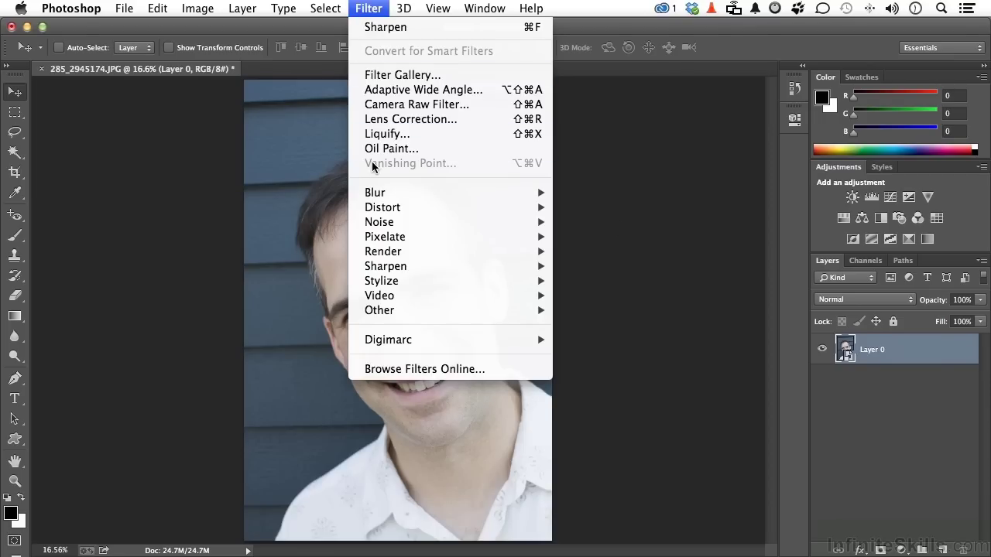
left_click(763, 239)
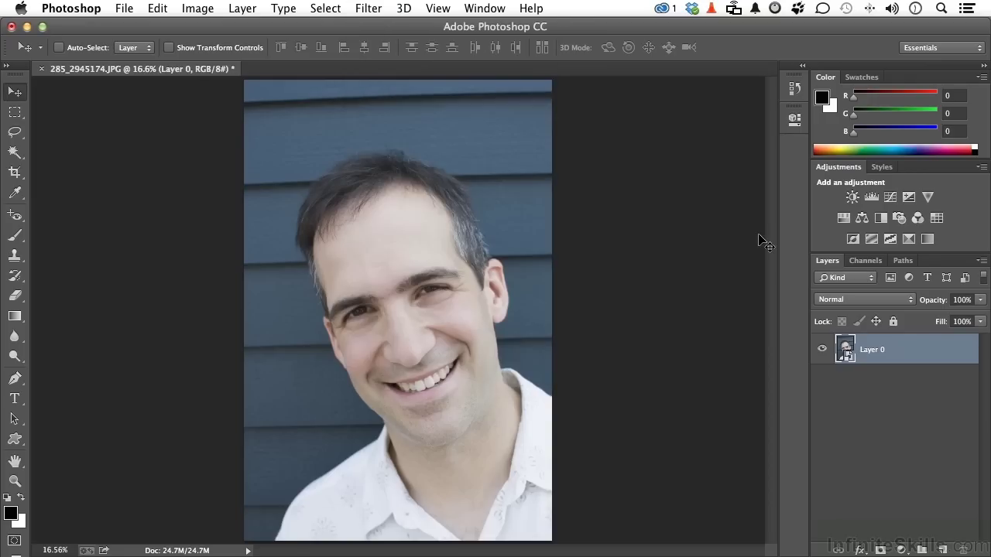
right_click(909, 353)
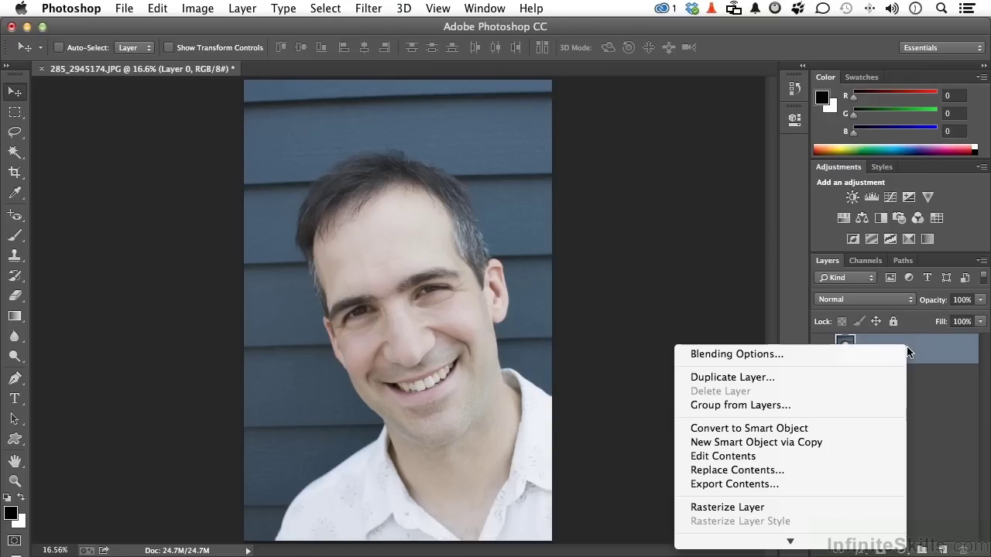
scroll(818, 456, "down", 3)
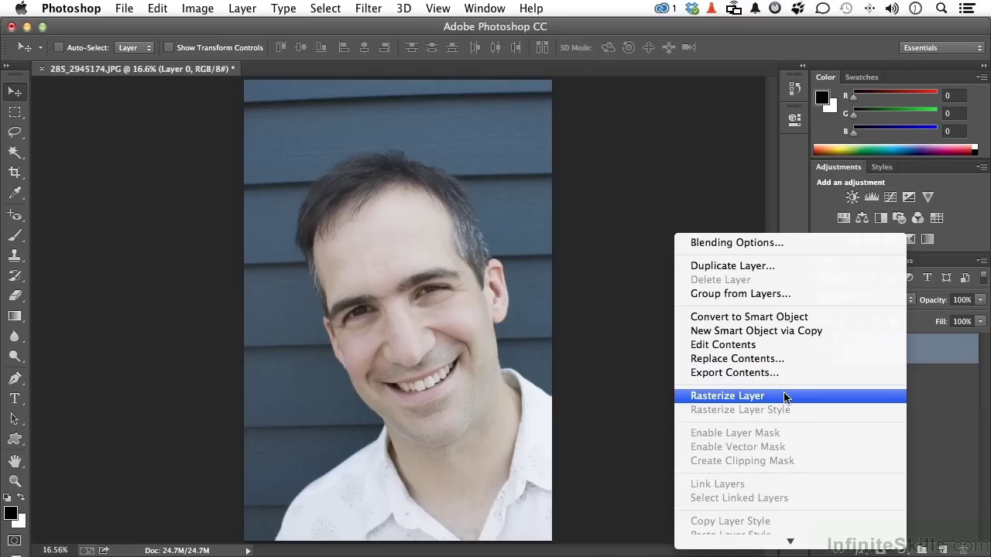
left_click(642, 398)
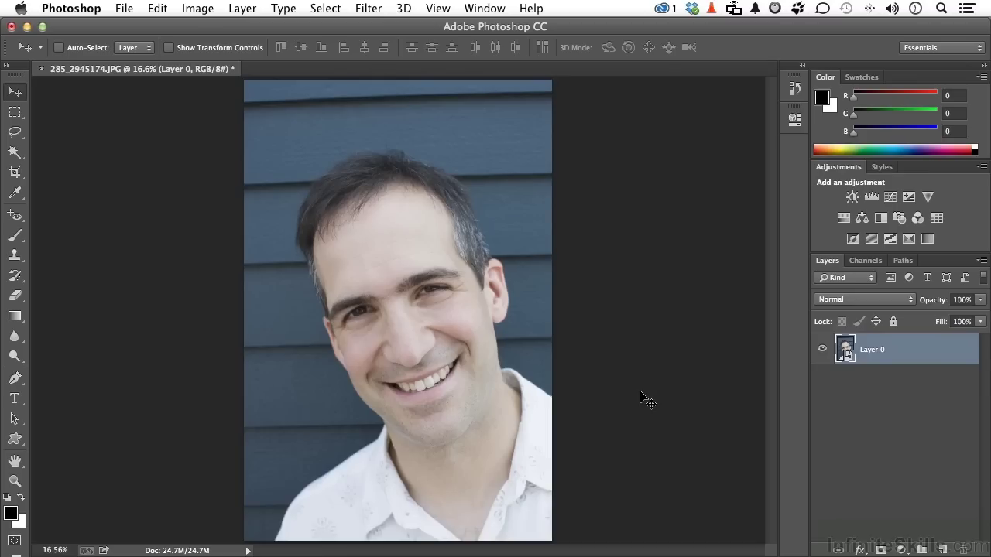
Apply the basic Sharpen filter to Layer 0 as a smart filter.
left_click(367, 9)
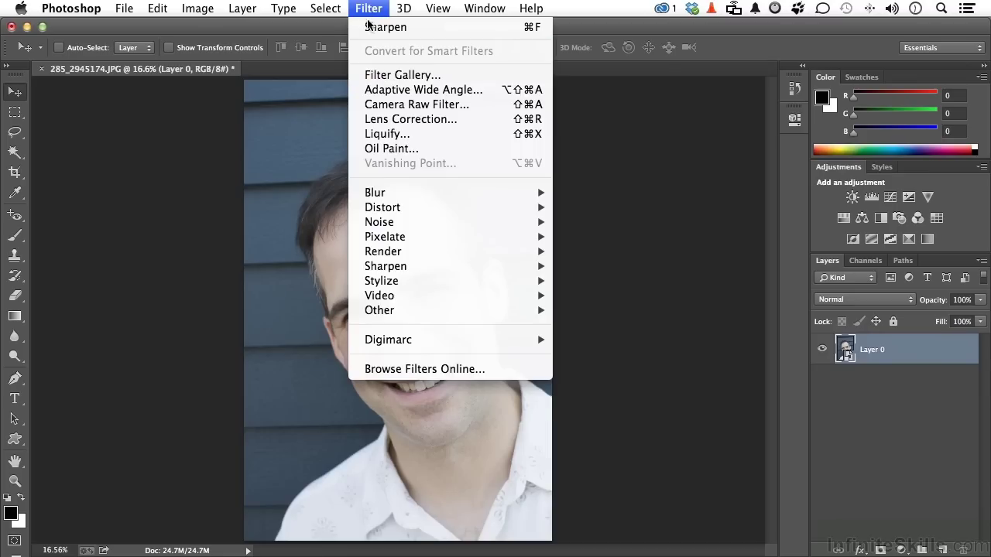
mouse_move(387, 267)
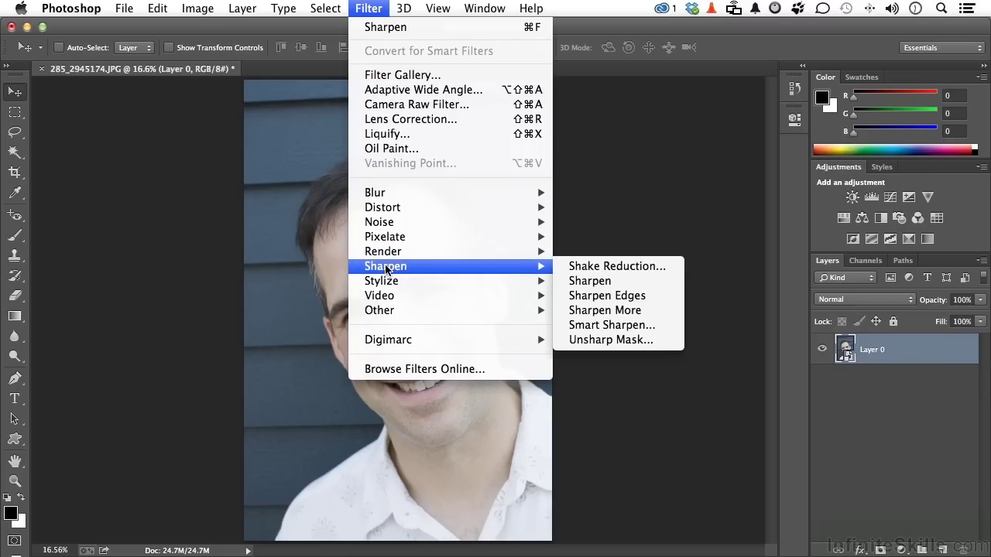
left_click(577, 283)
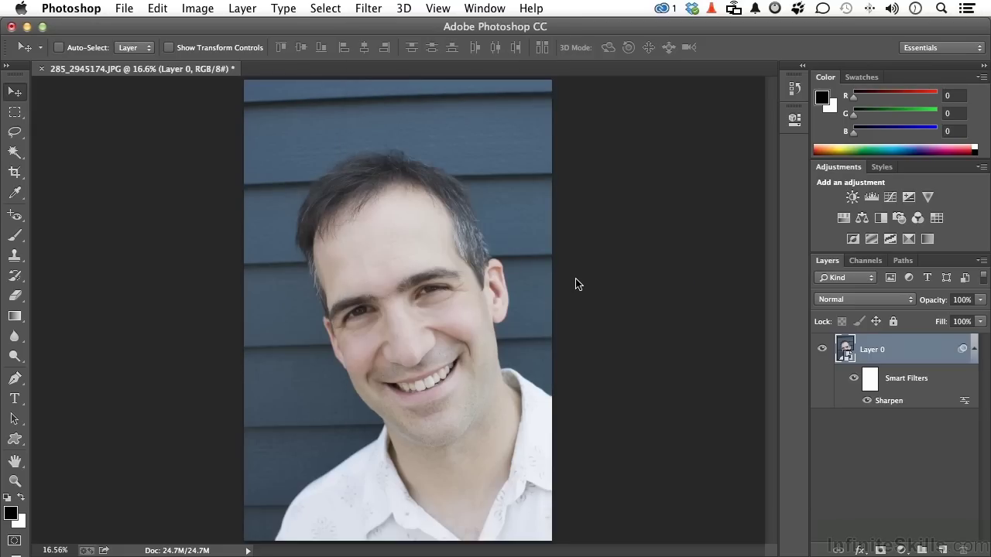
Detach the Layers panel from its dock, place it beside the portrait and make it taller.
left_click_drag(826, 261, 594, 89)
left_click_drag(668, 241, 670, 524)
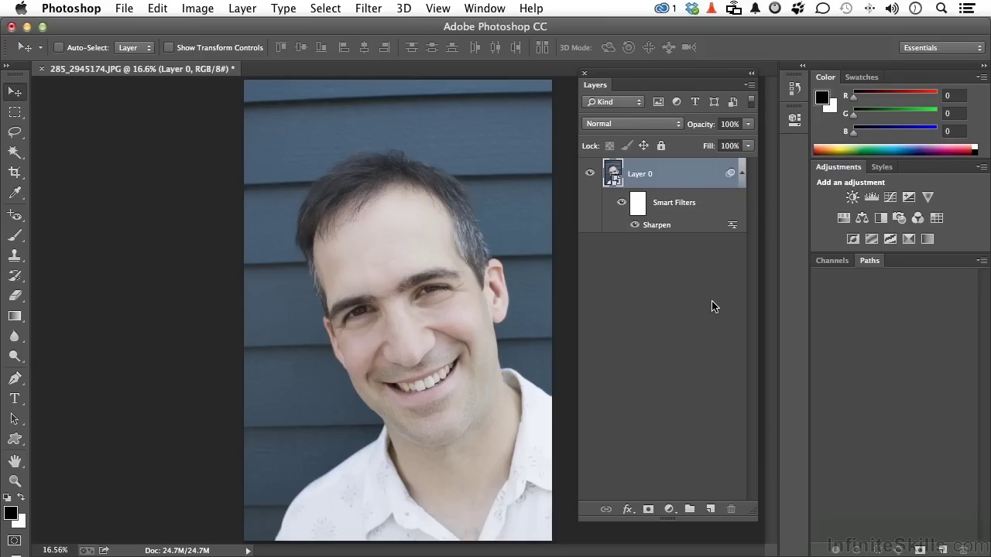
Compare the portrait with the Sharpen smart filter off and on, and examine the eye in the filter's blending options preview.
left_click(635, 226)
left_click(634, 226)
double_click(731, 225)
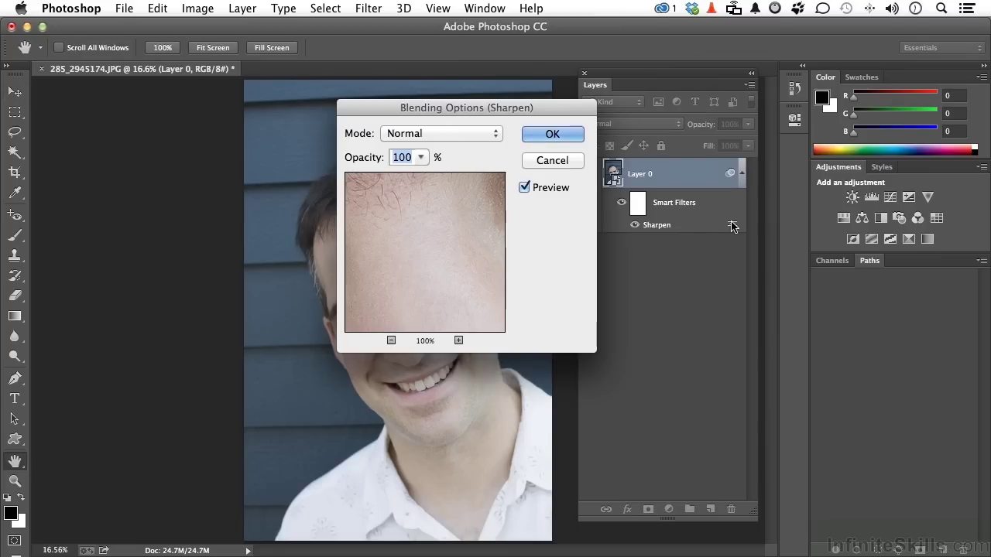
left_click_drag(427, 232, 341, 288)
left_click_drag(451, 261, 394, 307)
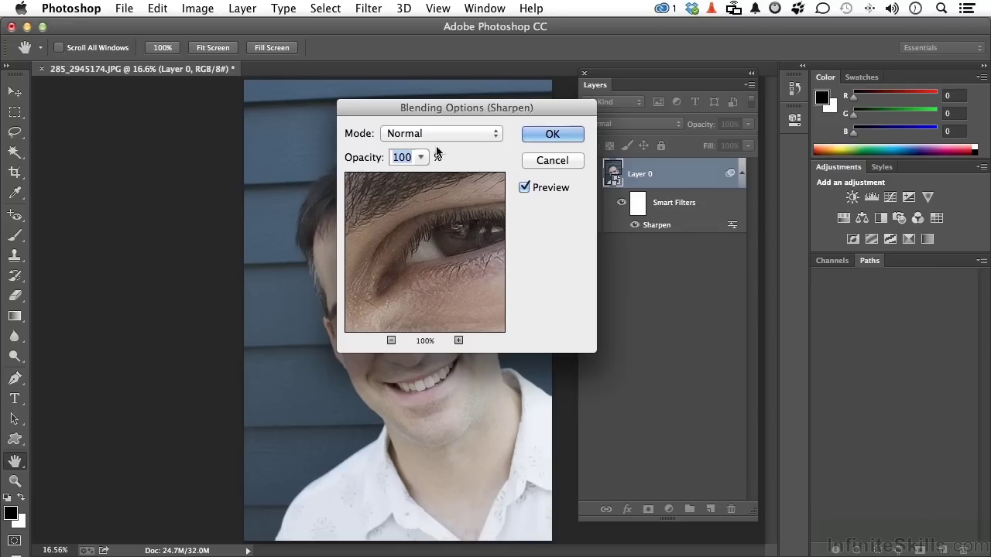
left_click(552, 163)
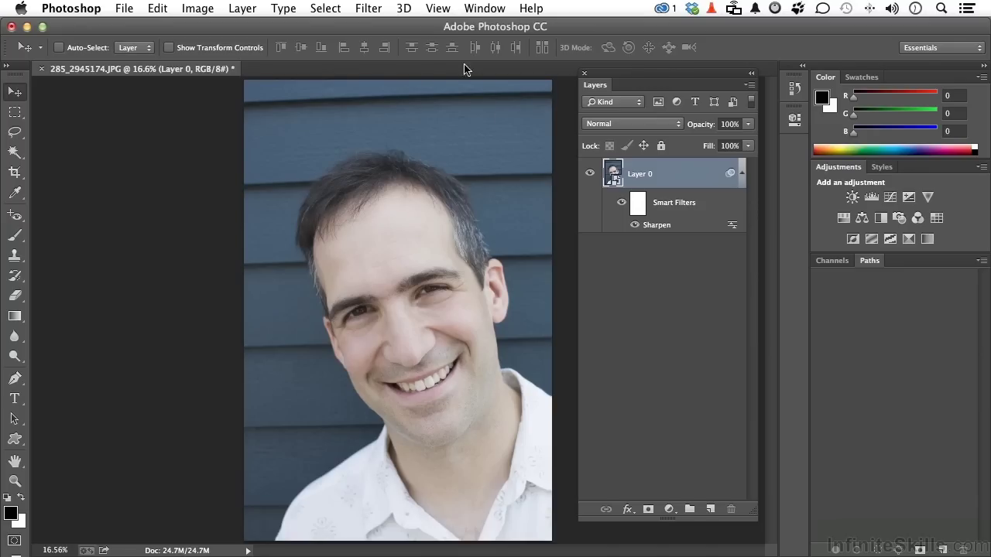
Reapply the Sharpen filter to Layer 0 six times, and delete all of the layer's smart filters.
left_click(369, 8)
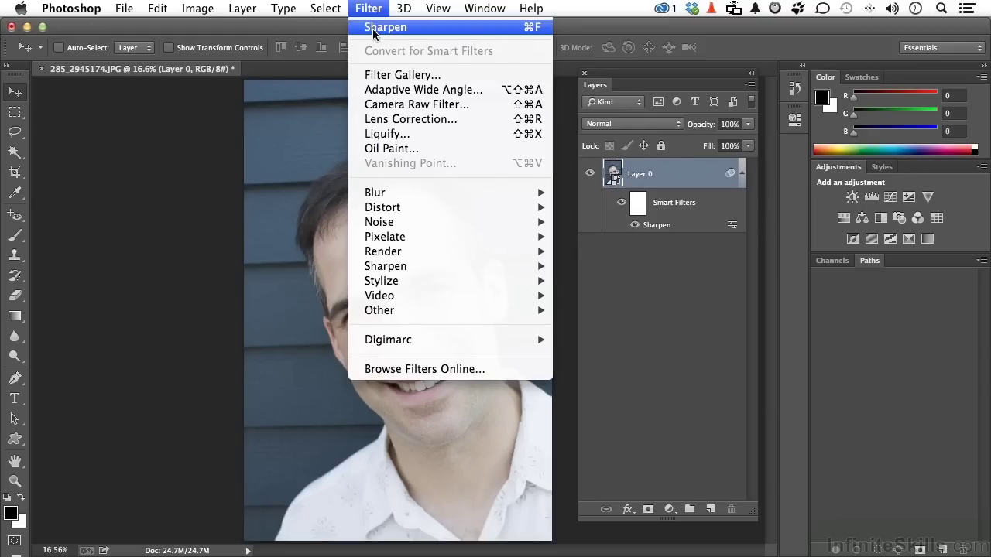
left_click(369, 11)
key("super+f")
key("super+f")
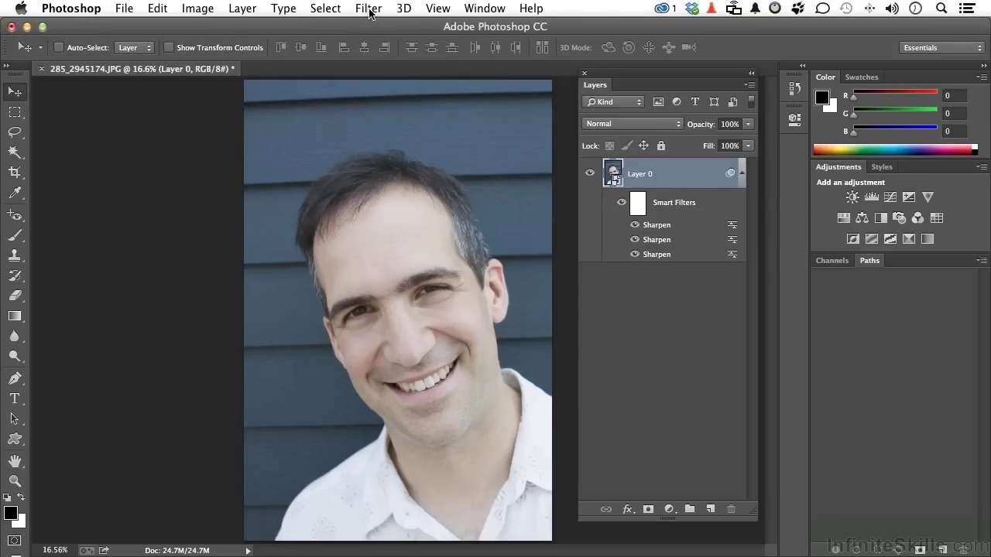
key("super+f")
key("super+f")
key("super+f")
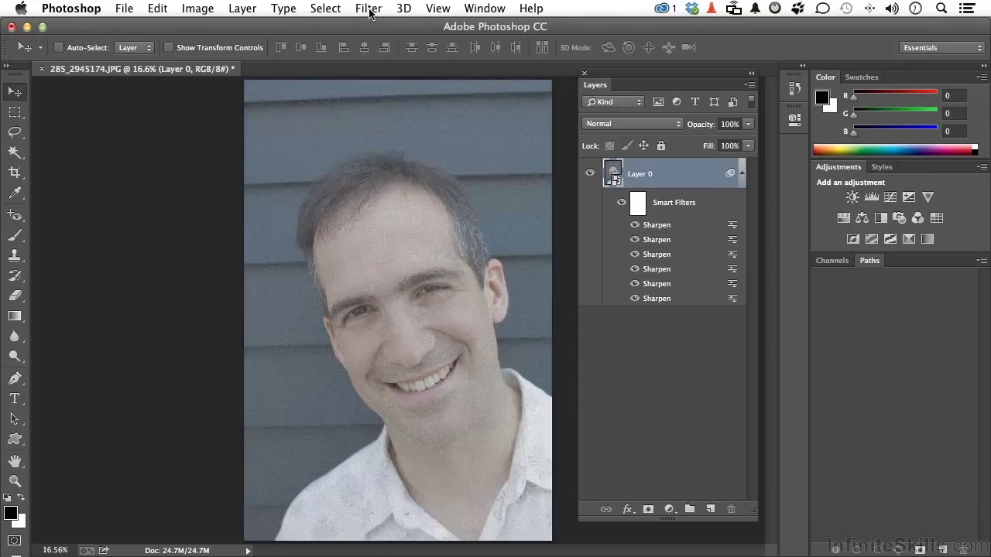
key("super+f")
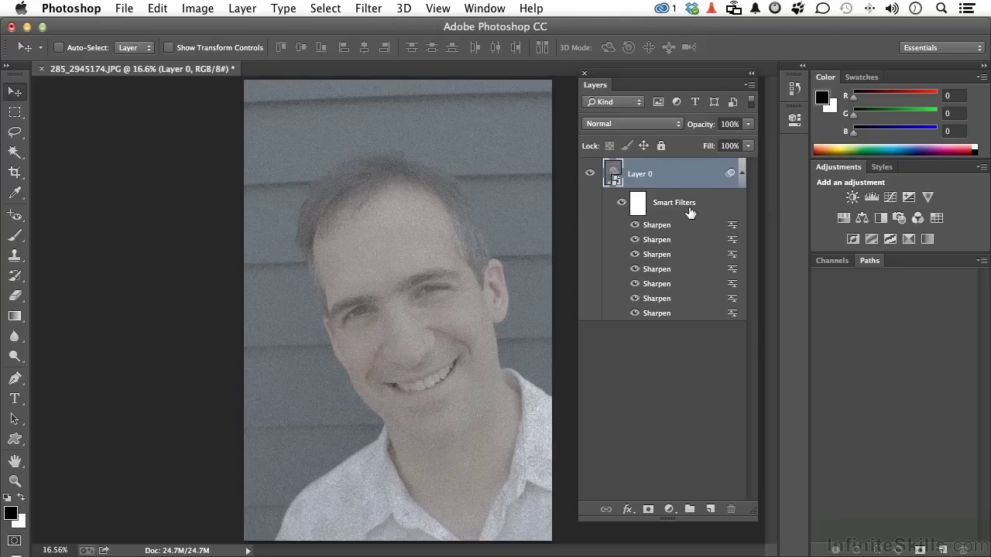
left_click_drag(683, 208, 731, 509)
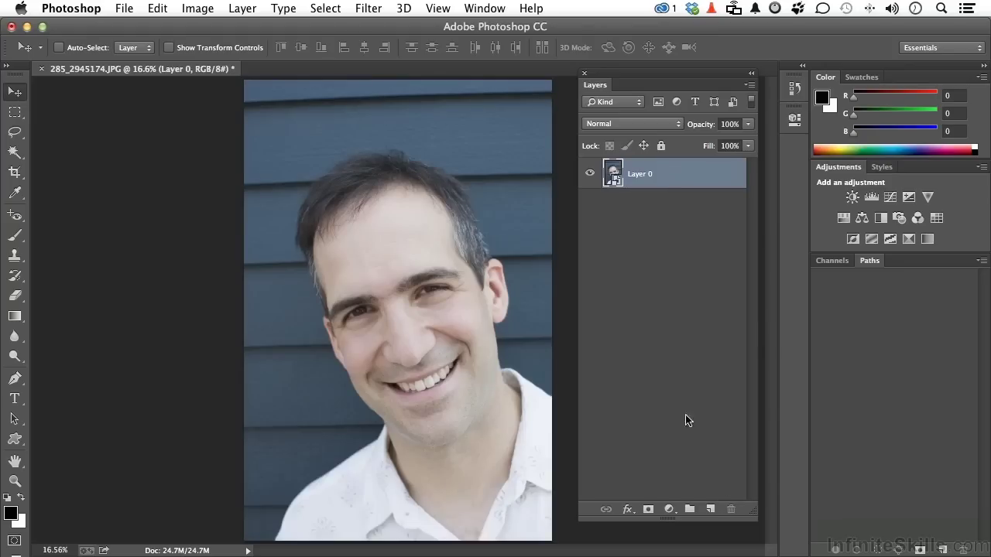
Apply the Sharpen More filter to Layer 0 five times, and delete all of the layer's smart filters.
left_click(368, 9)
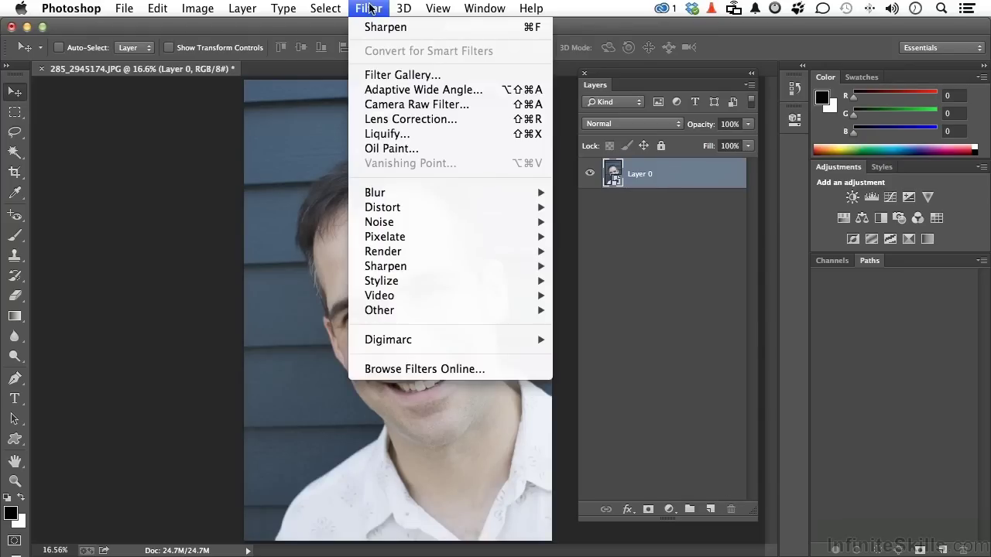
mouse_move(393, 265)
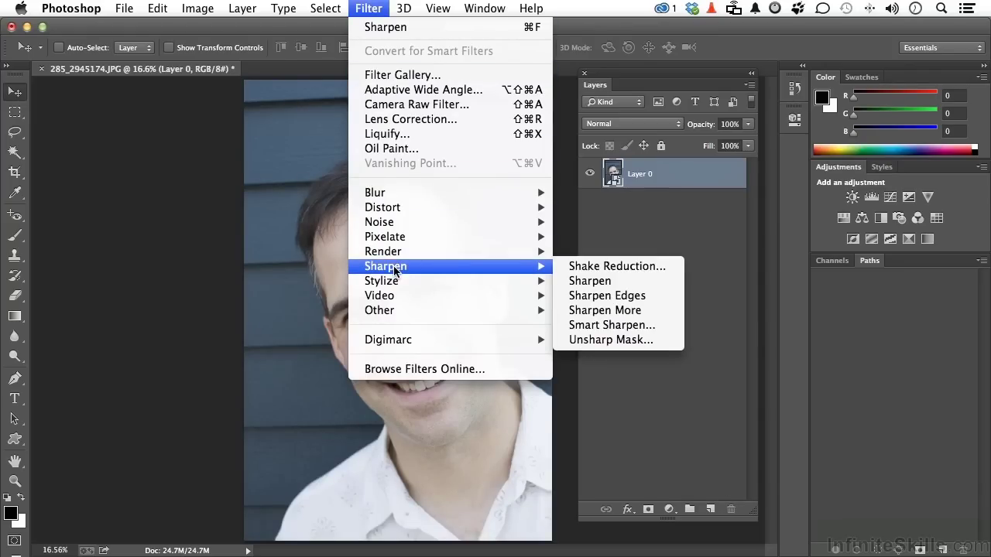
left_click(609, 313)
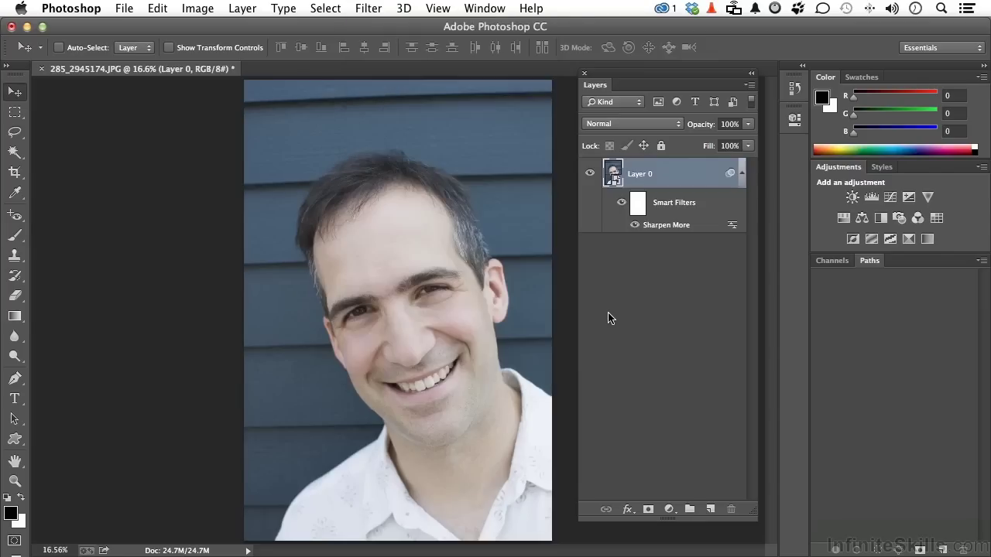
key("super+f")
key("super+f")
key("super+f")
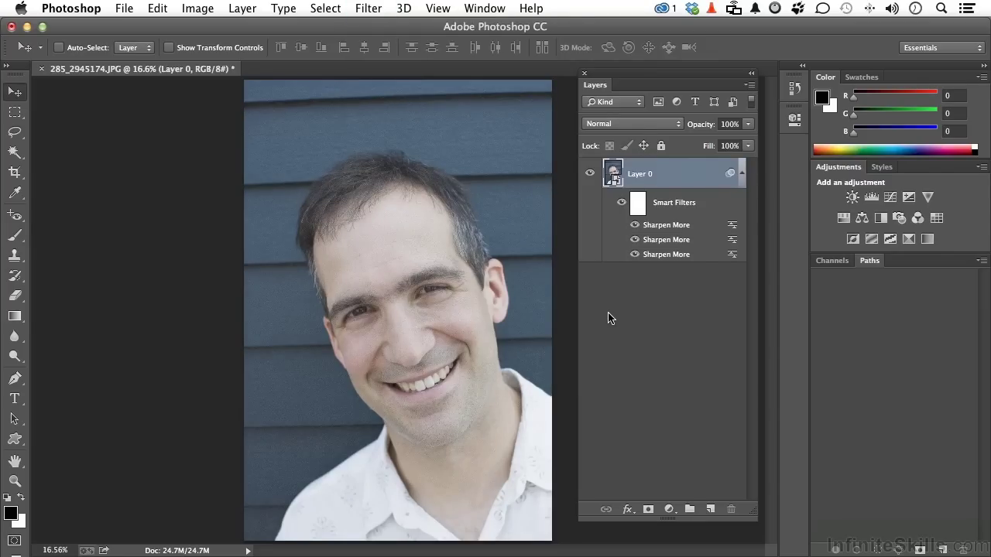
key("super+f")
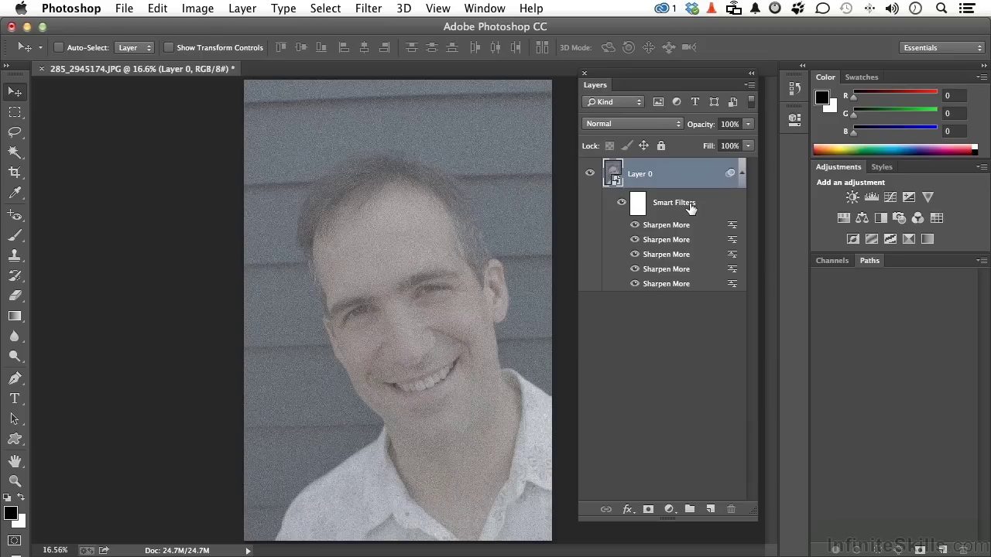
left_click_drag(690, 248, 731, 508)
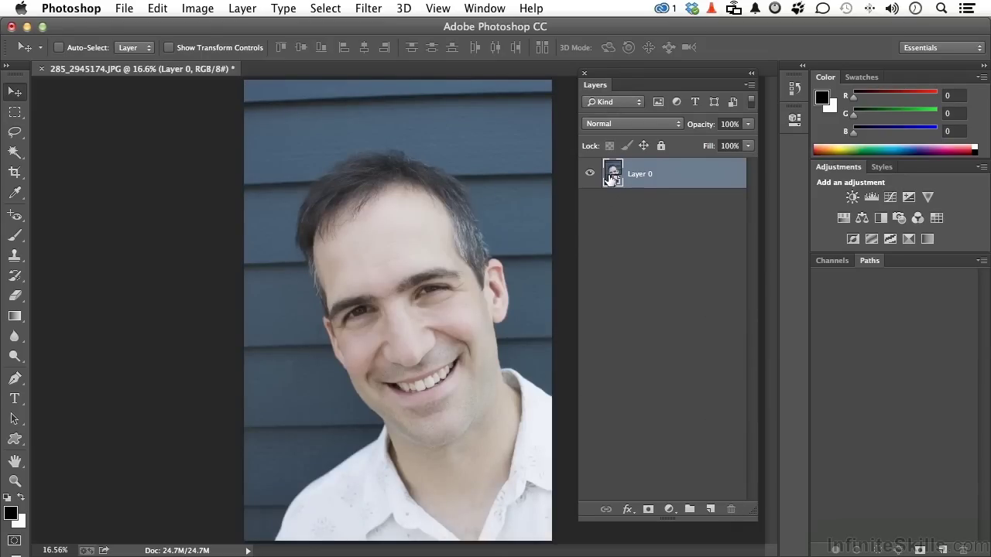
Apply the Sharpen Edges filter to Layer 0 twelve times as stacked smart filters.
left_click(368, 8)
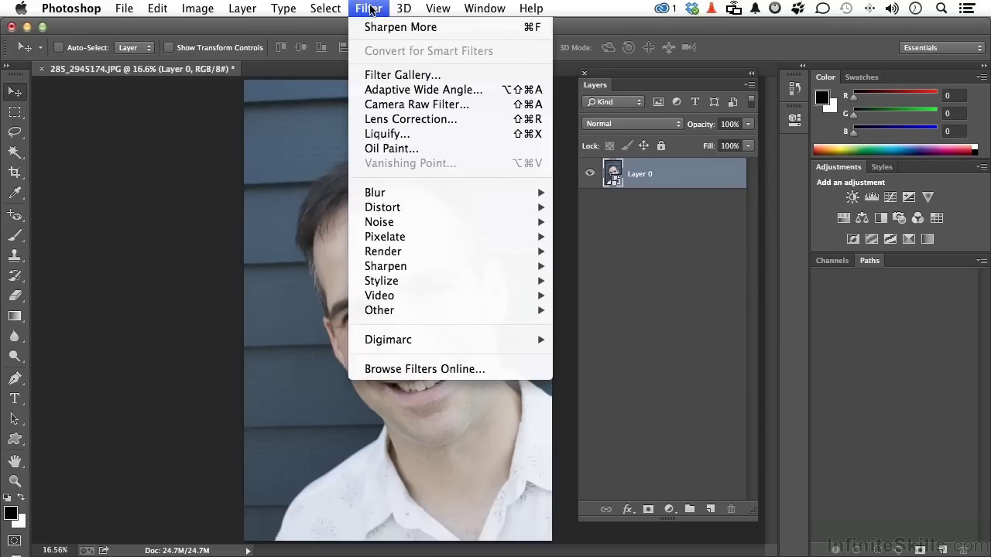
mouse_move(410, 267)
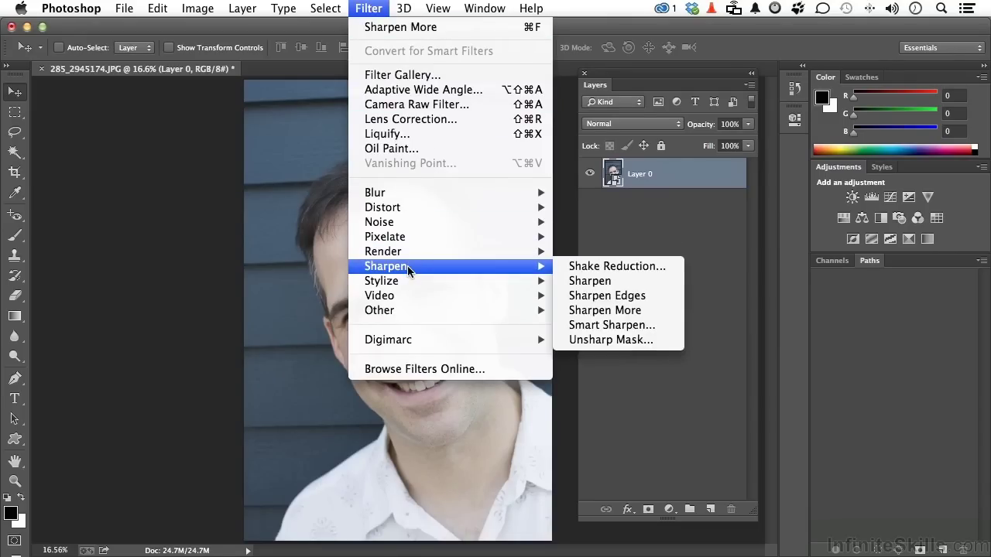
left_click(656, 296)
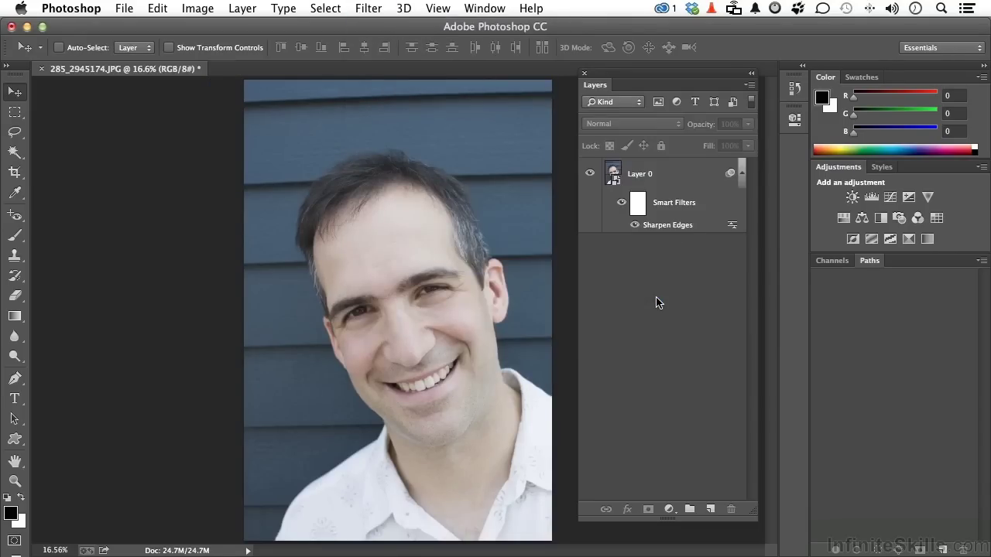
key("super+f")
key("super+f")
key("super+f")
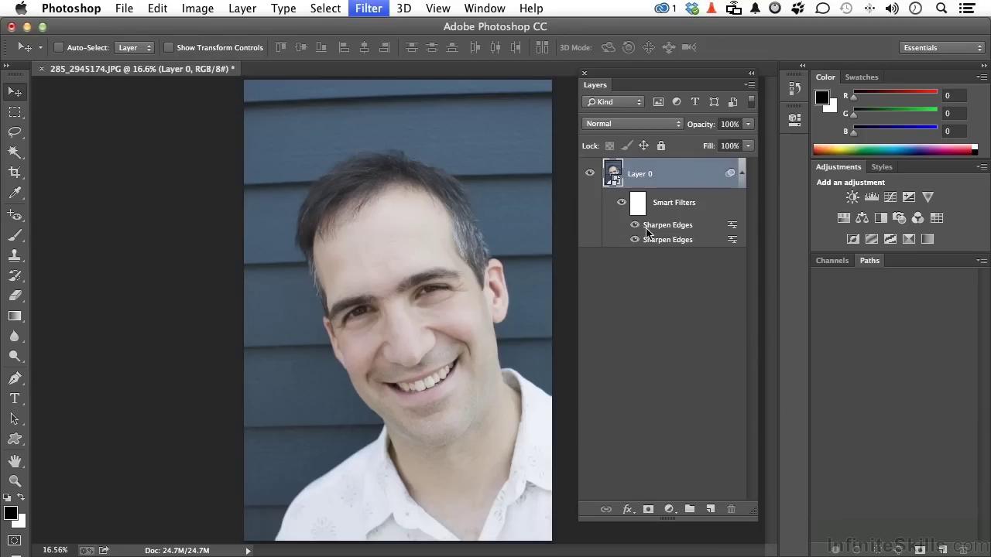
key("super+f")
key("super+f")
key("super+f")
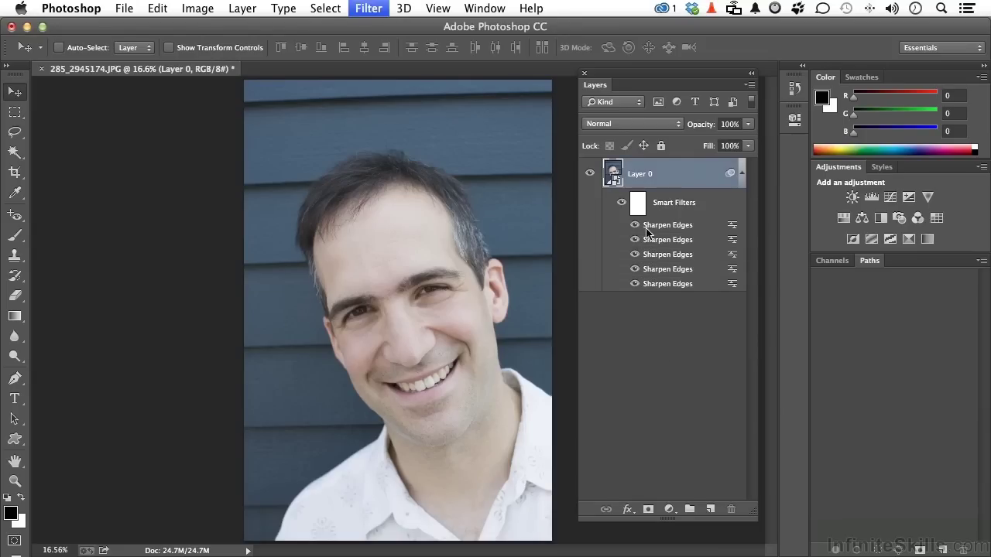
key("super+f")
key("super+f")
key("super+f")
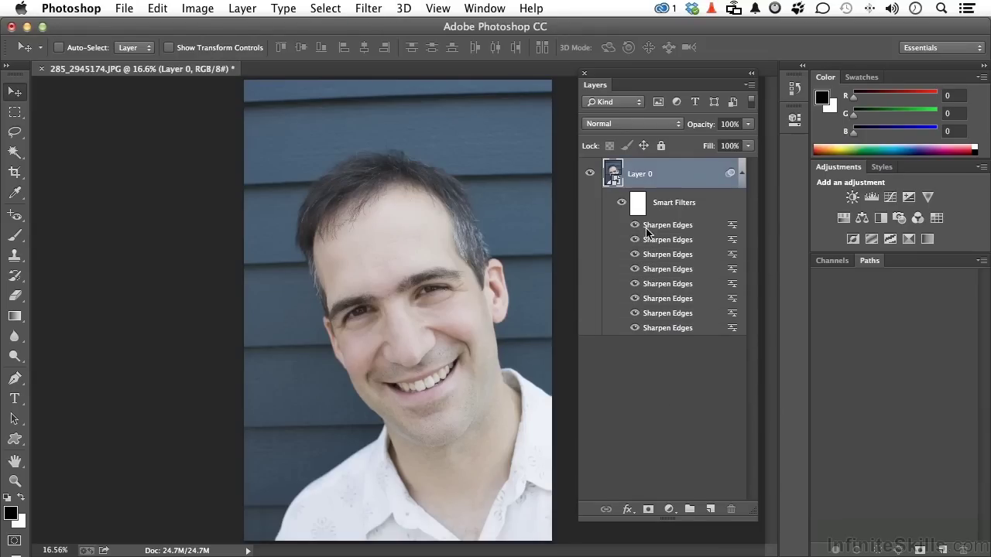
key("super+f")
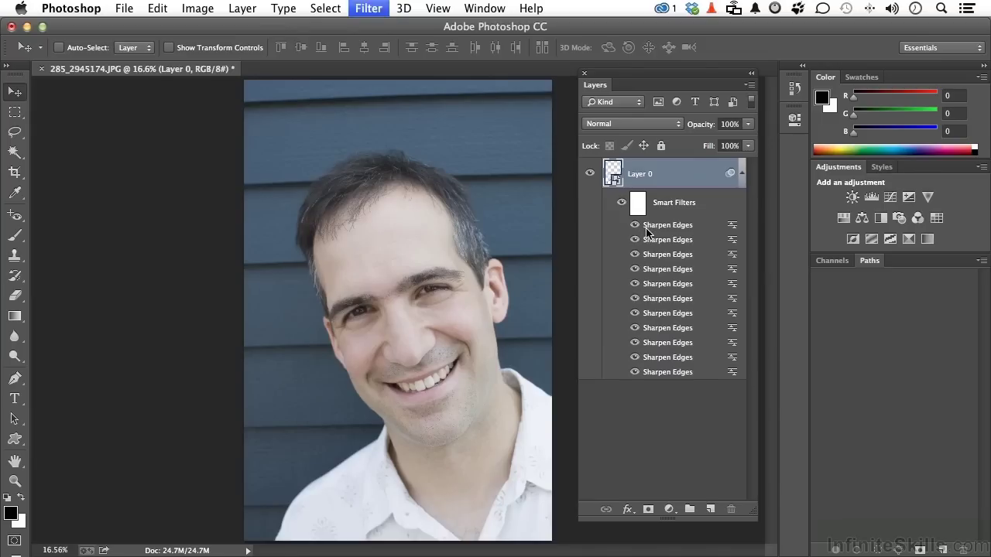
key("super+f")
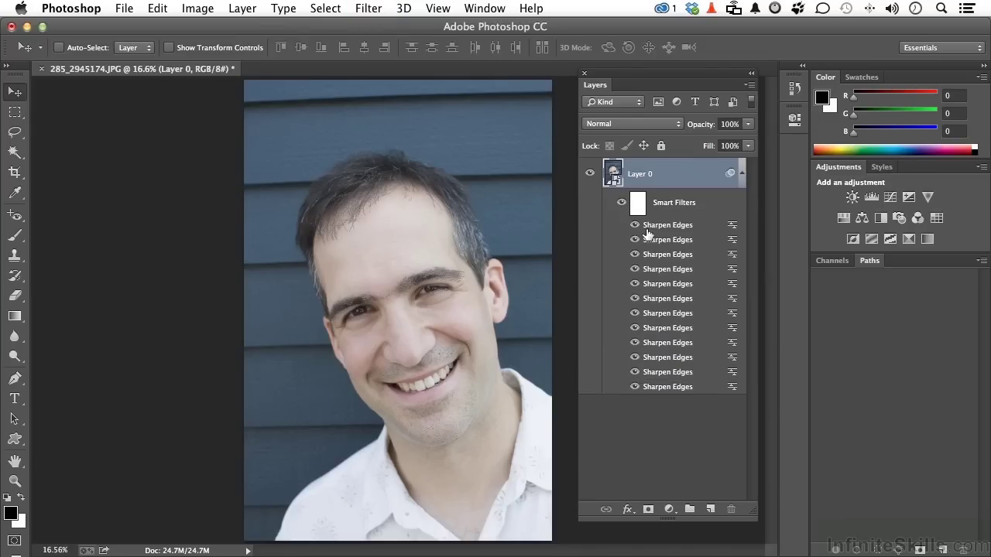
Compare the portrait with all the Sharpen Edges smart filters hidden and shown.
left_click(620, 204)
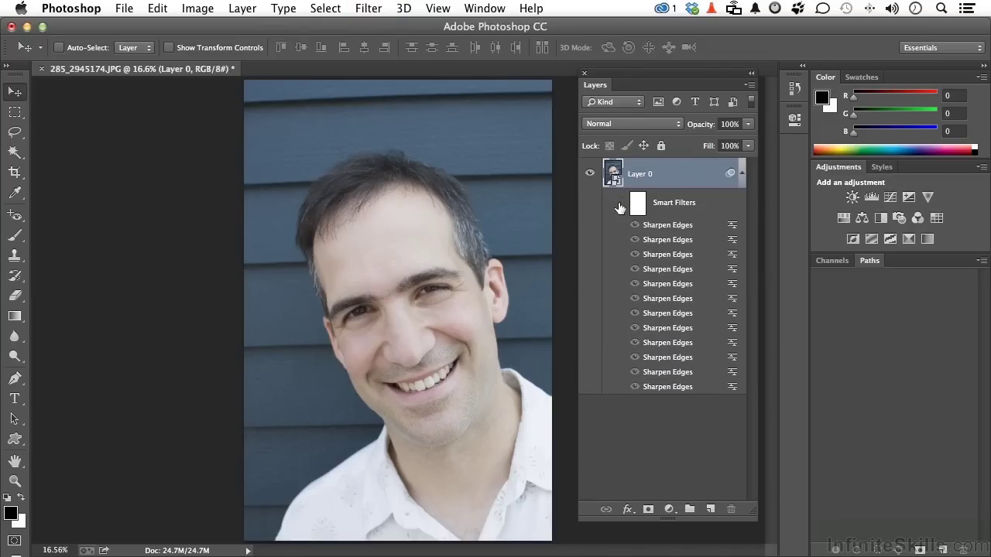
left_click(620, 204)
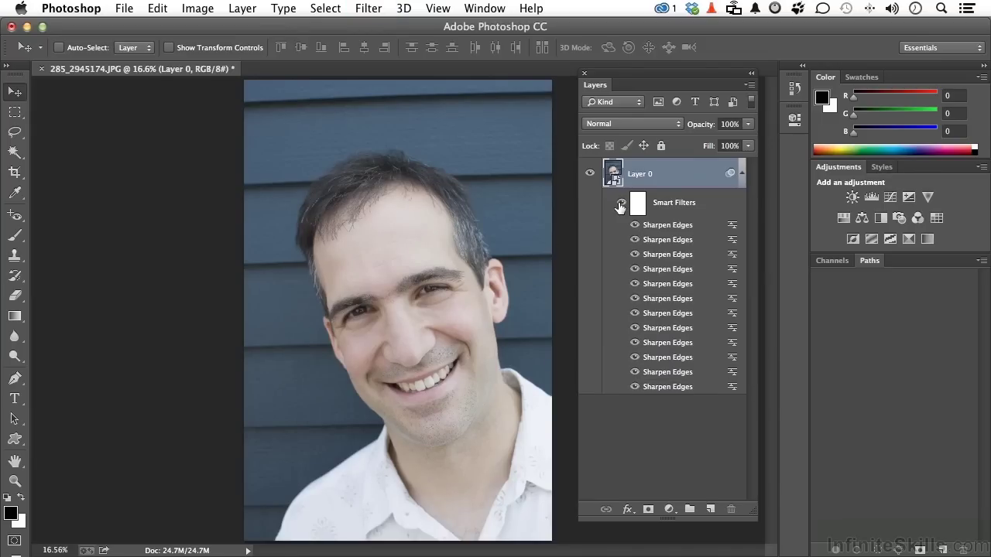
left_click(620, 205)
left_click(620, 205)
left_click(620, 204)
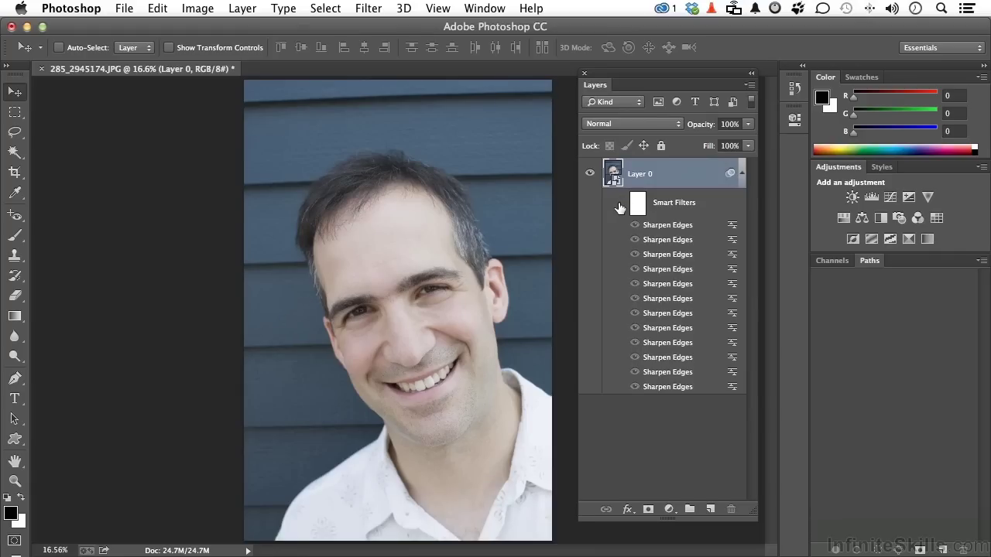
left_click(620, 205)
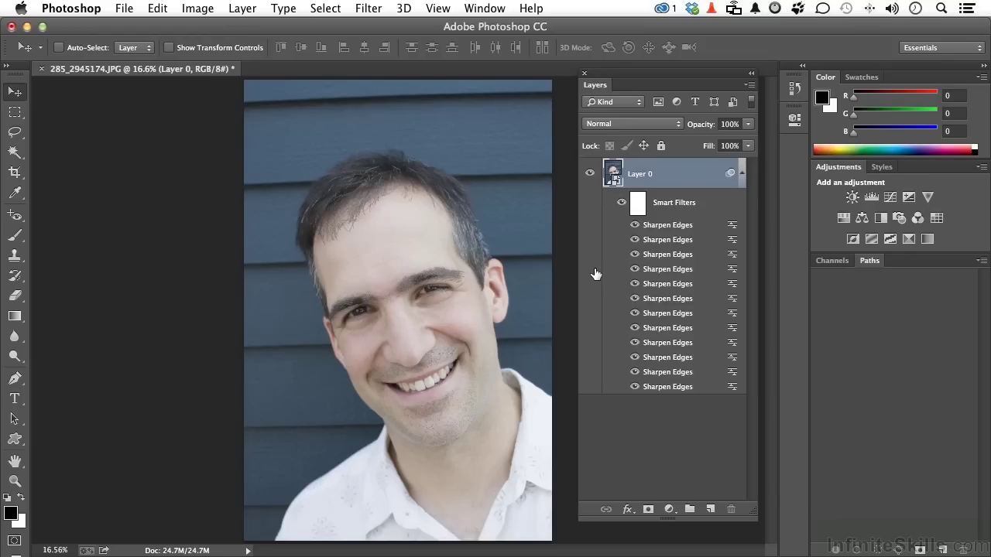
Delete all of the Sharpen Edges smart filters from Layer 0.
left_click(676, 213)
left_click_drag(676, 213, 730, 509)
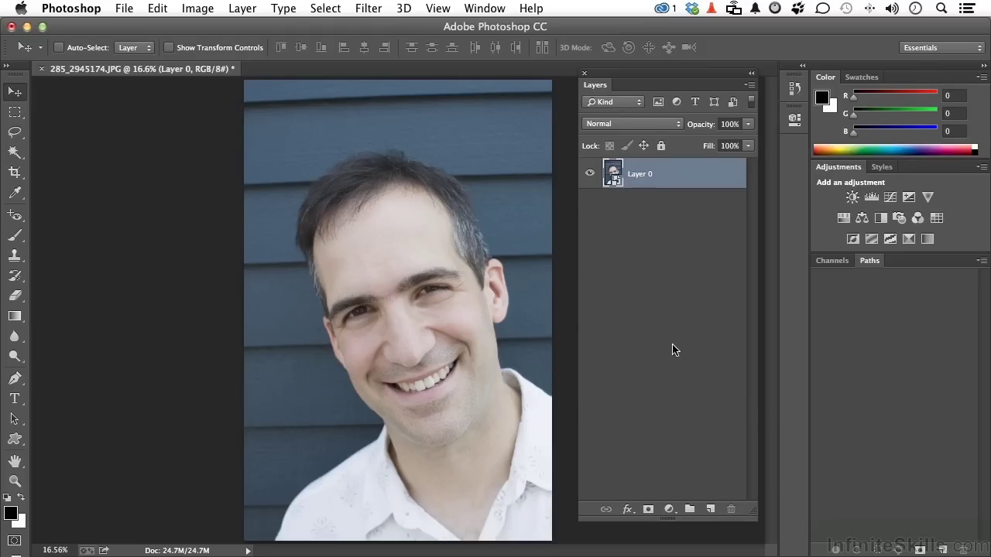